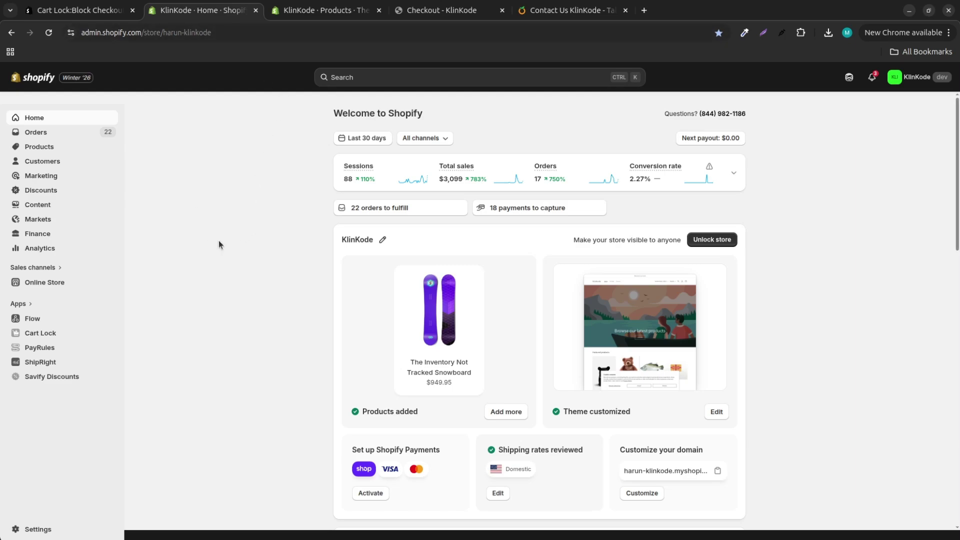
Step: Check the Compare at Price Snowboard's onsale tag and compare-at price, then open Cart Lock
{"action": "left_click", "coordinate": [319, 20]}
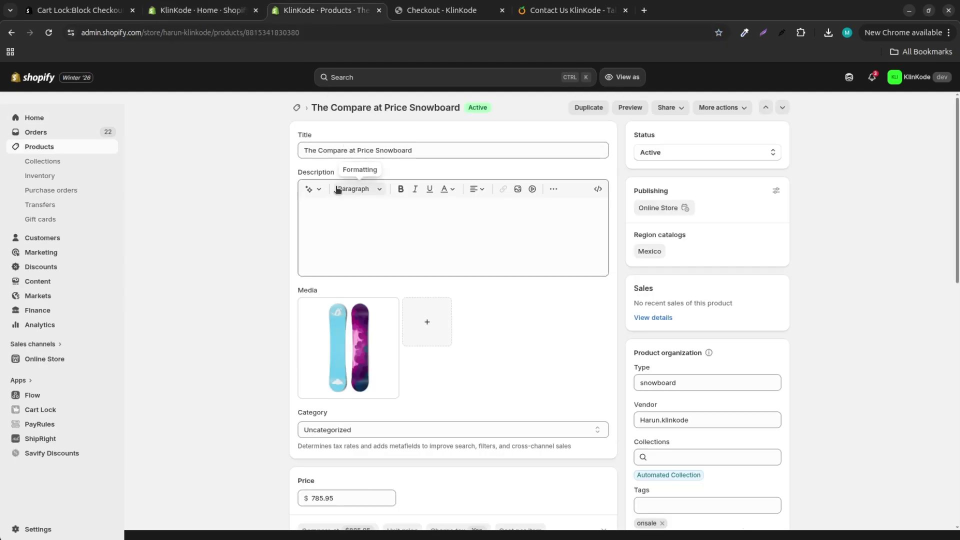
{"action": "scroll", "coordinate": [679, 492], "scroll_direction": "down", "scroll_amount": 2}
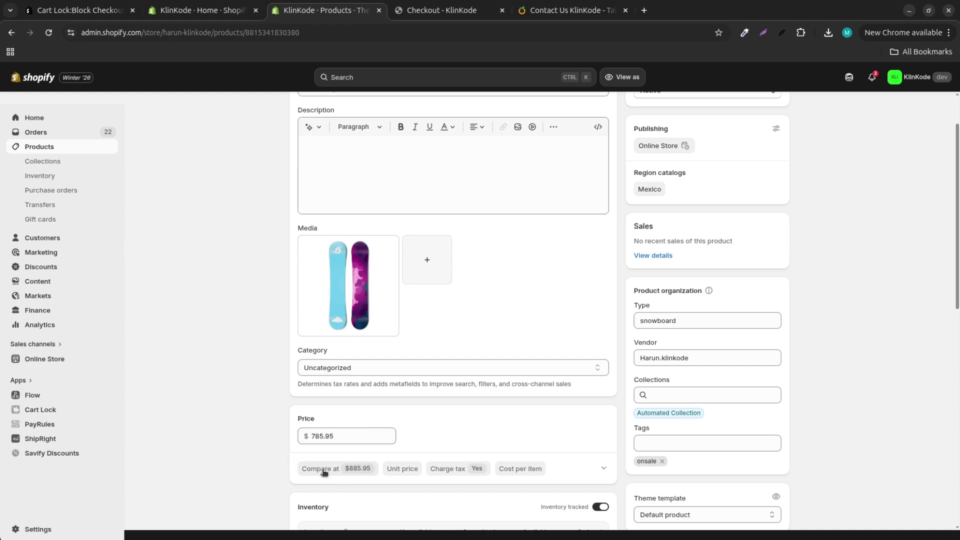
{"action": "left_click", "coordinate": [48, 413]}
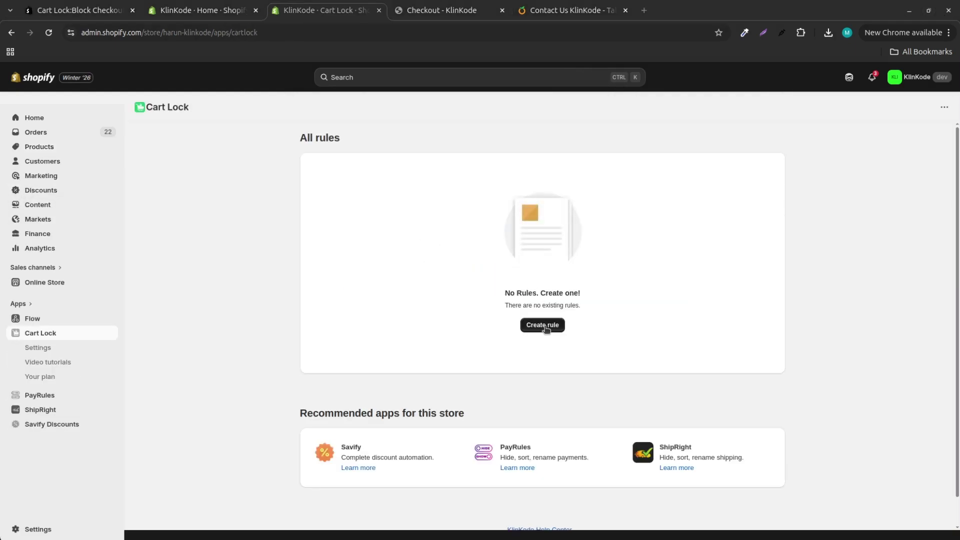
Step: Start a new rule and search the rule types for 'Product tags'
{"action": "left_click", "coordinate": [542, 325]}
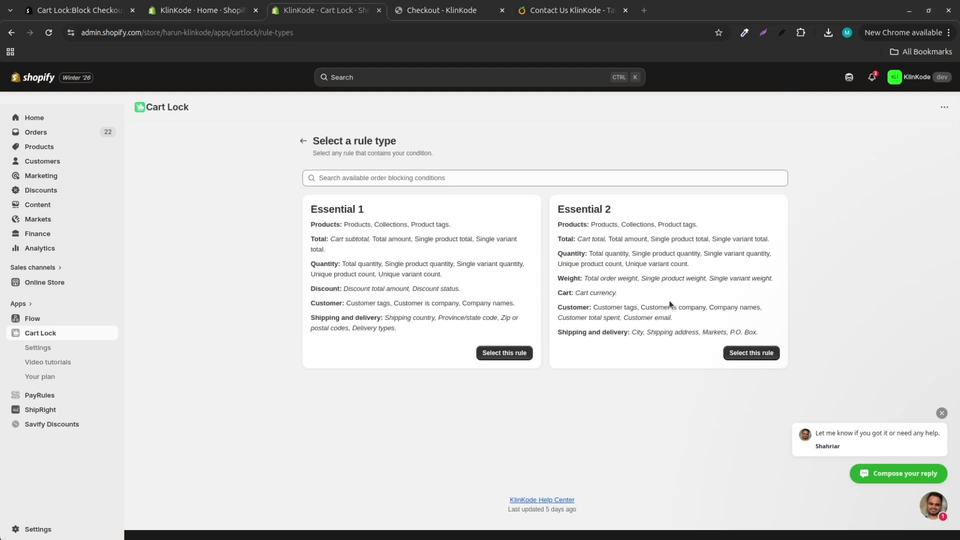
{"action": "left_click", "coordinate": [435, 180]}
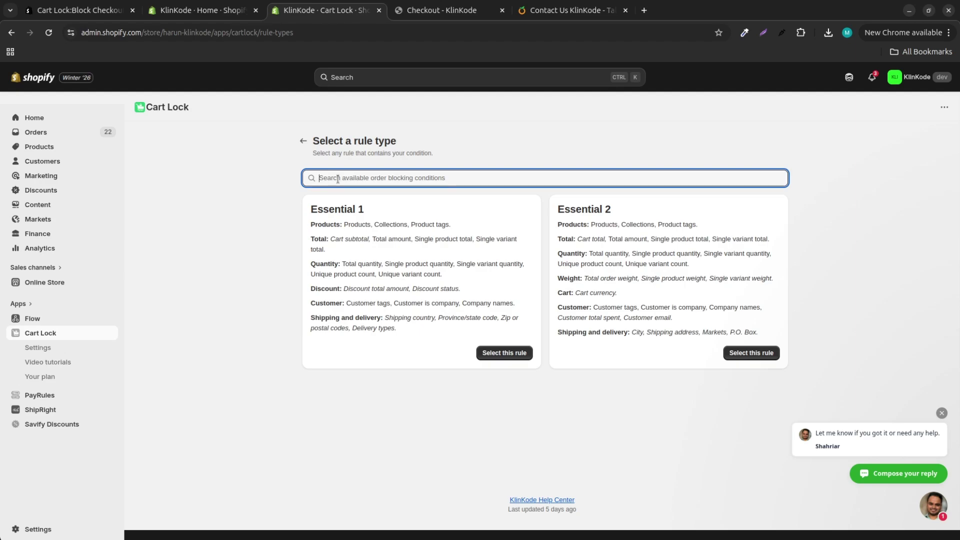
{"action": "type", "text": "Produ"}
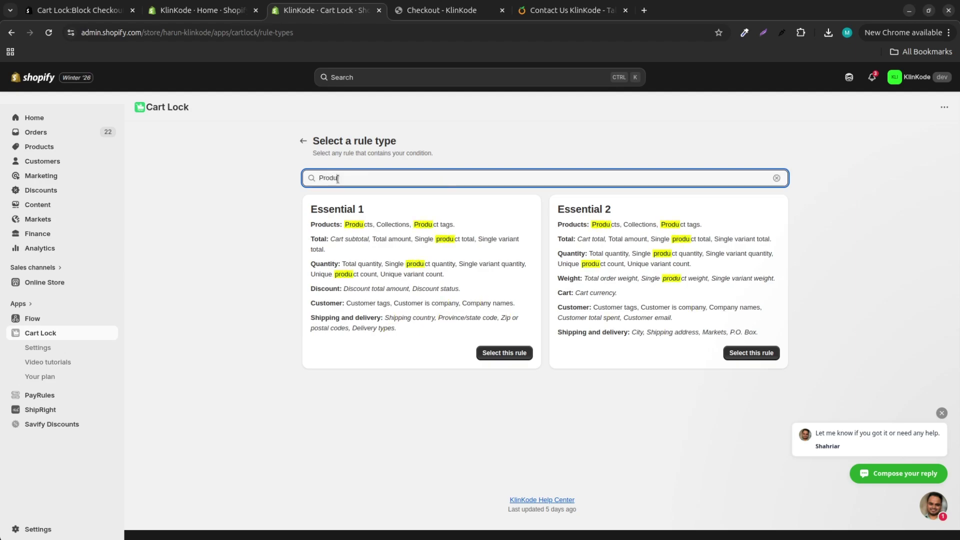
{"action": "type", "text": "ct tags"}
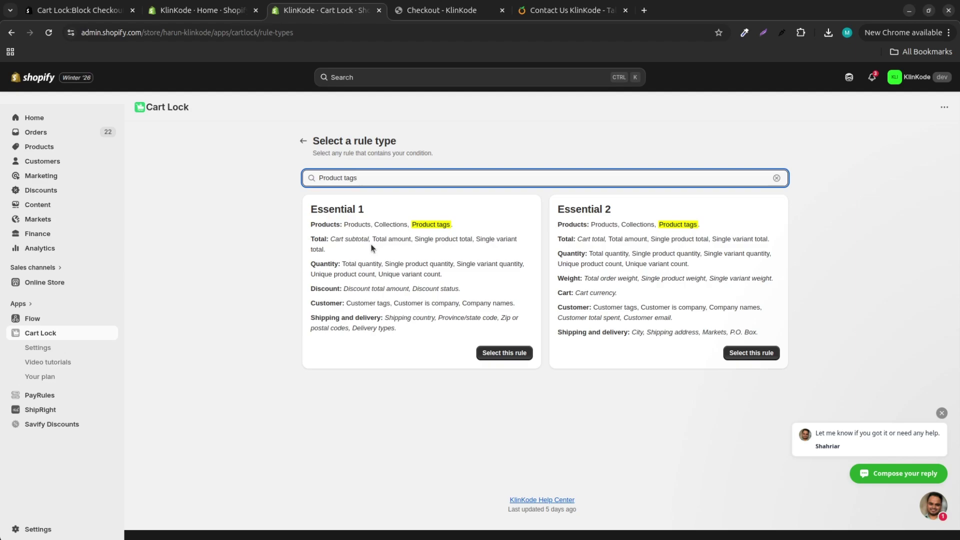
Step: Search the rule types for 'Discount status', then clear the search to show all types
{"action": "key", "text": "BackSpace"}
{"action": "key", "text": "BackSpace"}
{"action": "key", "text": "BackSpace"}
{"action": "key", "text": "BackSpace"}
{"action": "key", "text": "BackSpace"}
{"action": "key", "text": "BackSpace"}
{"action": "key", "text": "BackSpace"}
{"action": "key", "text": "BackSpace"}
{"action": "key", "text": "BackSpace"}
{"action": "key", "text": "BackSpace"}
{"action": "key", "text": "BackSpace"}
{"action": "key", "text": "BackSpace"}
{"action": "type", "text": "Dis"}
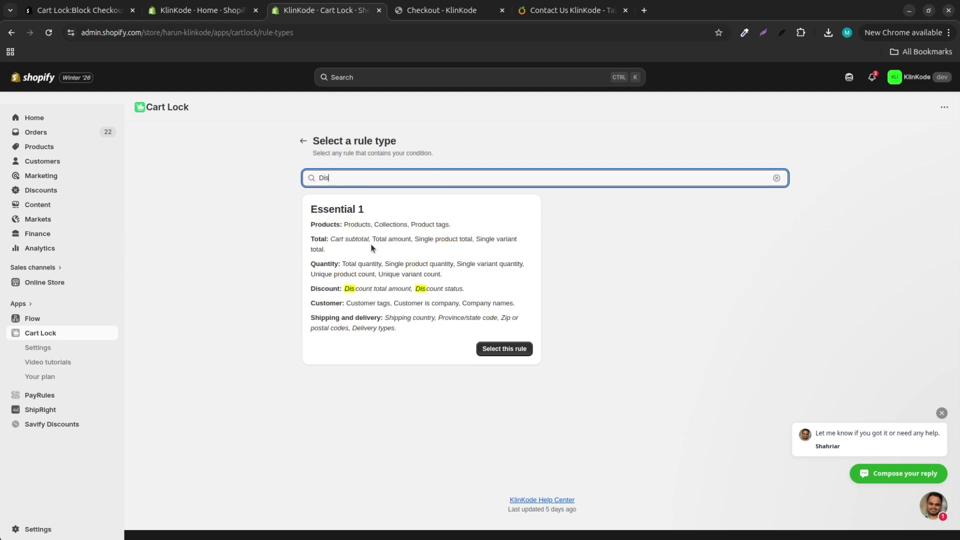
{"action": "type", "text": "count stauts"}
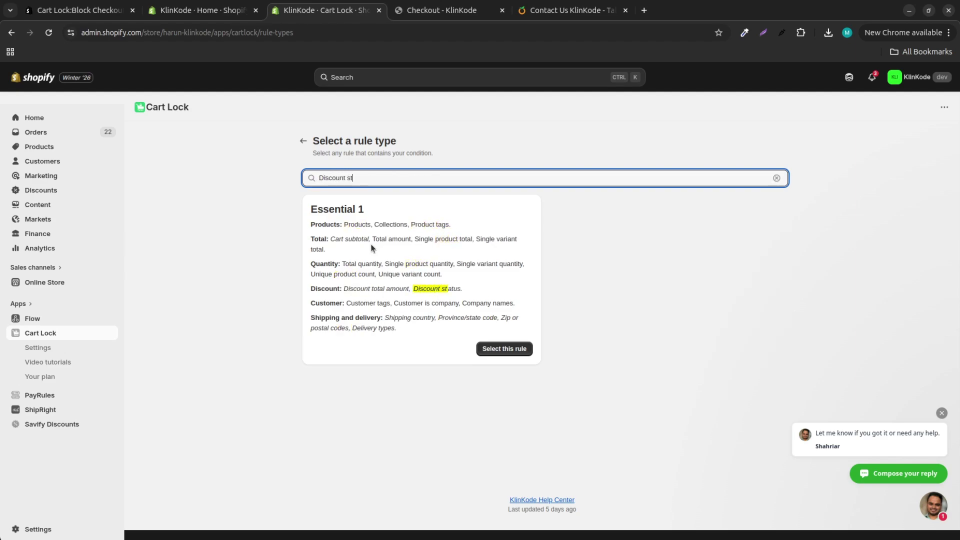
{"action": "key", "text": "BackSpace"}
{"action": "key", "text": "BackSpace"}
{"action": "key", "text": "BackSpace"}
{"action": "key", "text": "BackSpace"}
{"action": "type", "text": "atus"}
{"action": "triple_click", "coordinate": [338, 175]}
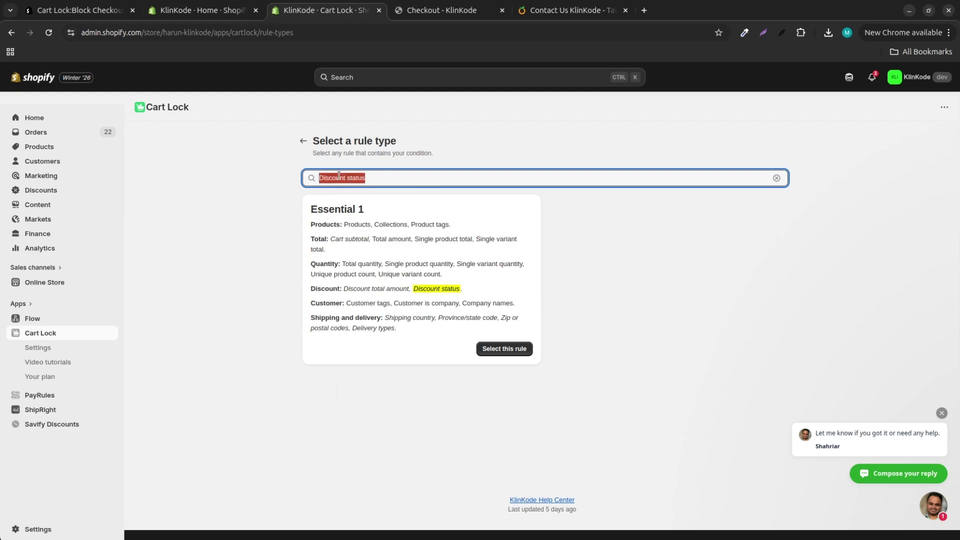
{"action": "key", "text": "BackSpace"}
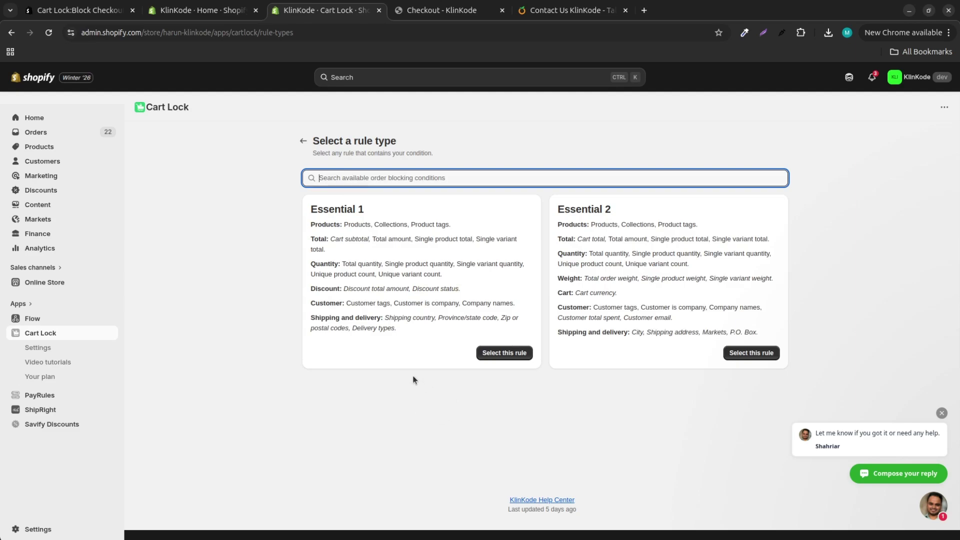
Step: Choose the Essential 1 rule type and add a Product tags condition blocking the tag 'onsale'
{"action": "left_click", "coordinate": [501, 354]}
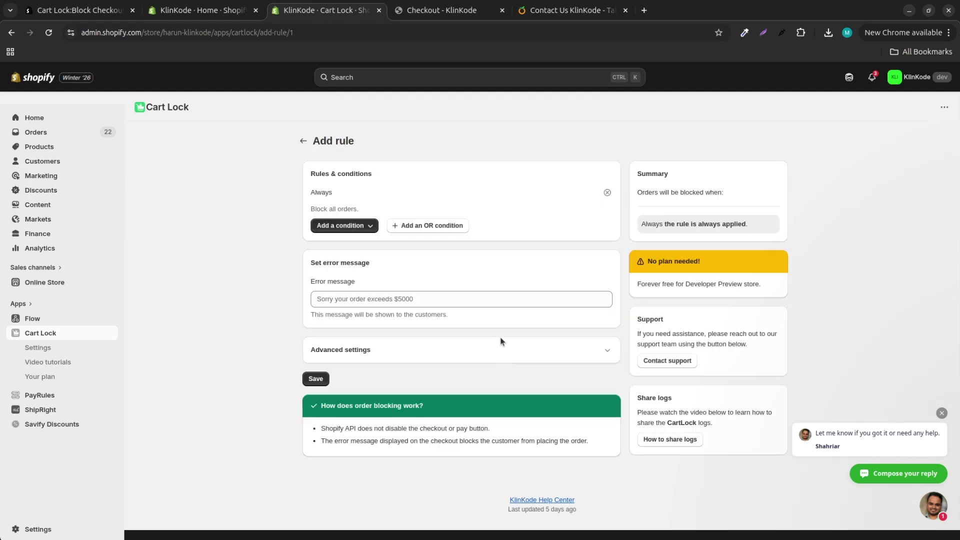
{"action": "left_click", "coordinate": [353, 227]}
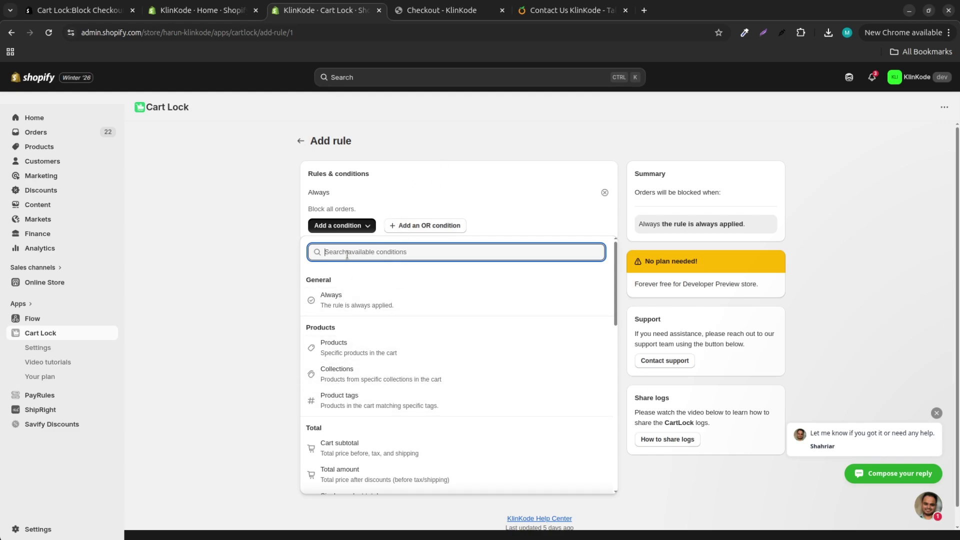
{"action": "type", "text": "prod"}
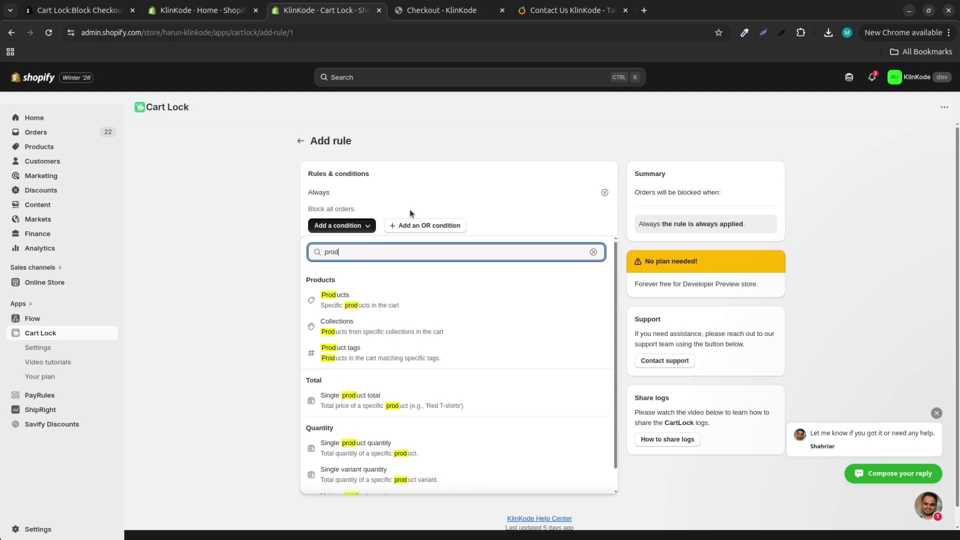
{"action": "type", "text": "ucts"}
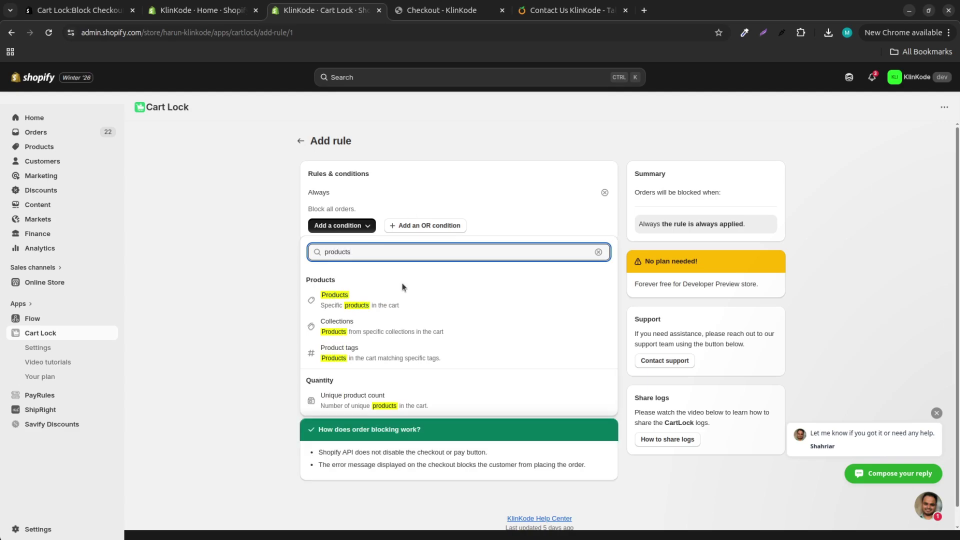
{"action": "left_click", "coordinate": [392, 347]}
{"action": "scroll", "coordinate": [418, 300], "scroll_direction": "down", "scroll_amount": 1}
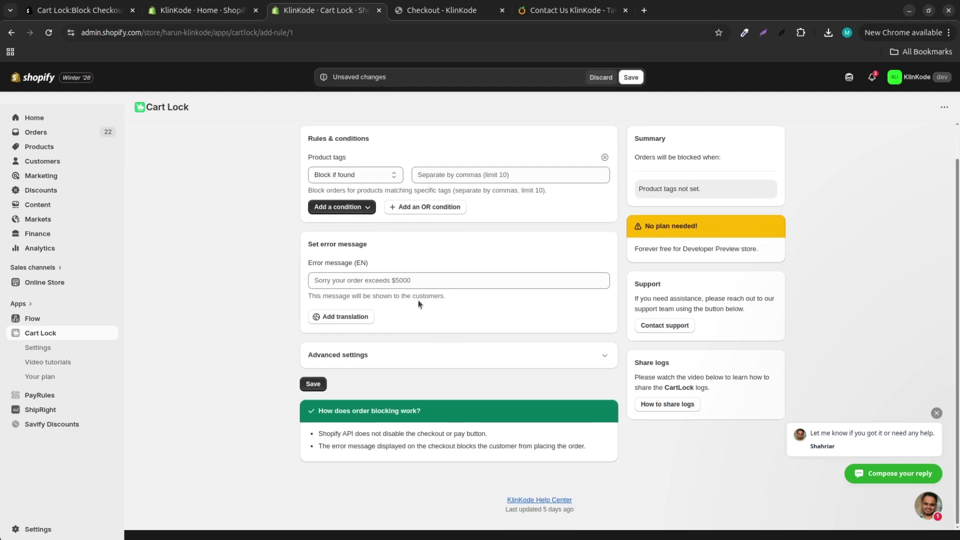
{"action": "left_click", "coordinate": [433, 177]}
{"action": "type", "text": "onsale"}
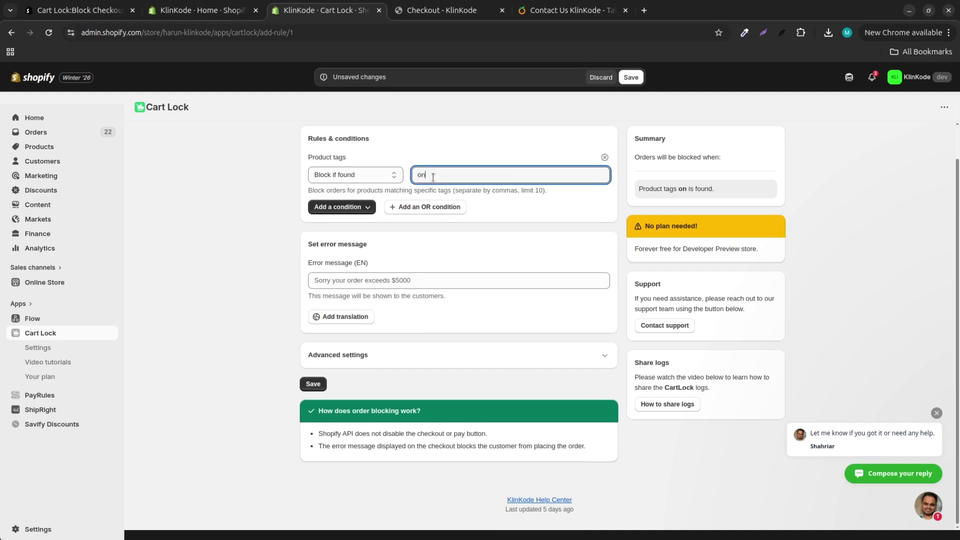
{"action": "left_click", "coordinate": [242, 243]}
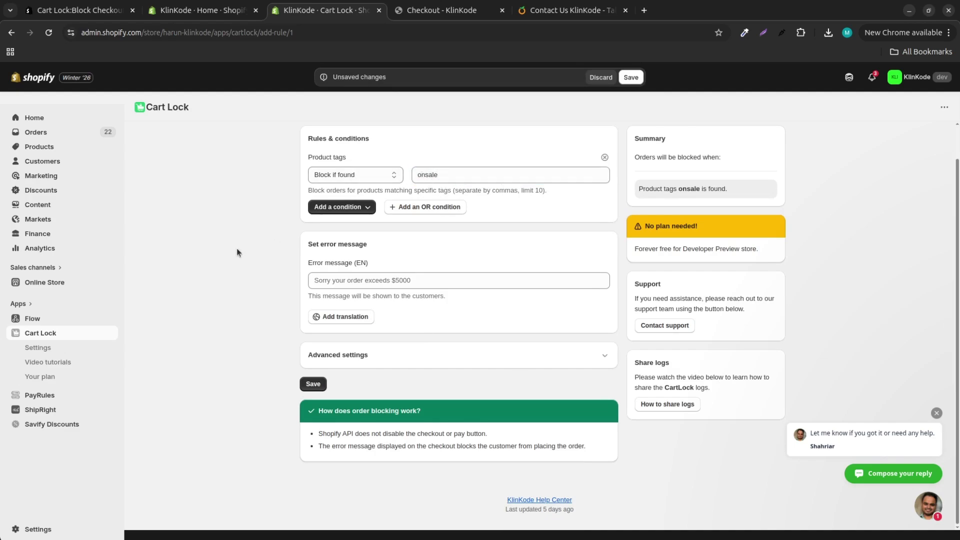
Step: Add a Discount status condition that blocks when a discount is applied
{"action": "left_click", "coordinate": [336, 208]}
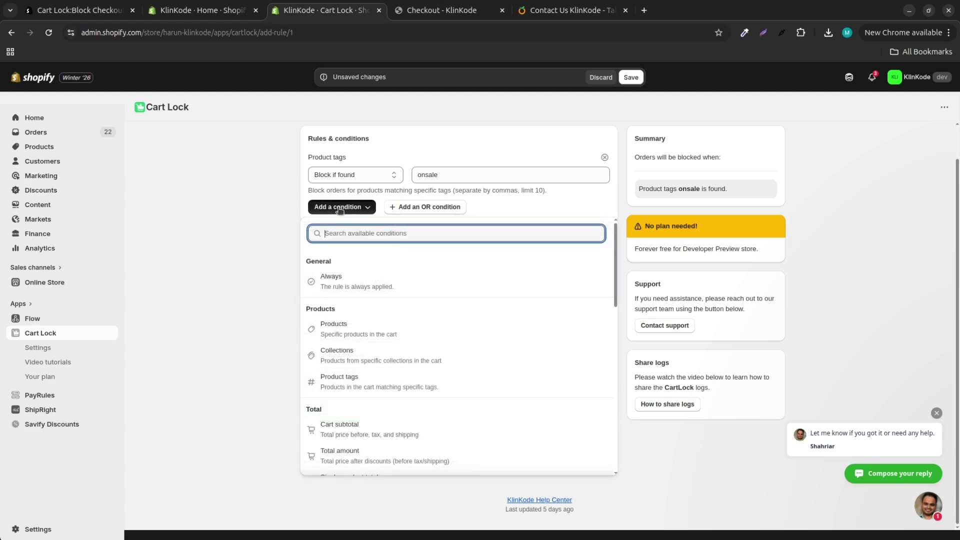
{"action": "left_click", "coordinate": [350, 209]}
{"action": "left_click", "coordinate": [356, 209]}
{"action": "type", "text": "dis"}
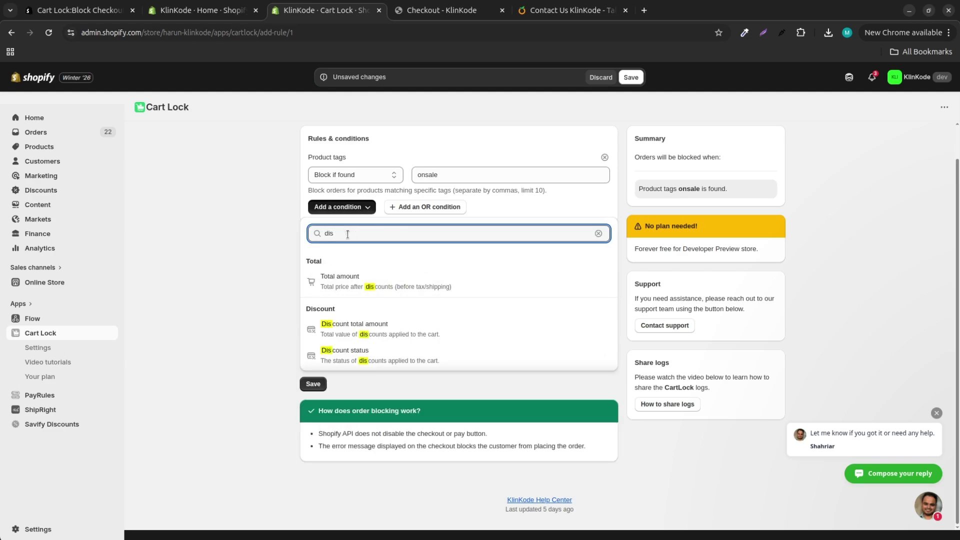
{"action": "left_click", "coordinate": [382, 361]}
Step: Enter the error message 'You can’t buy this product' and save the rule as Active
{"action": "scroll", "coordinate": [395, 239], "scroll_direction": "down", "scroll_amount": 1}
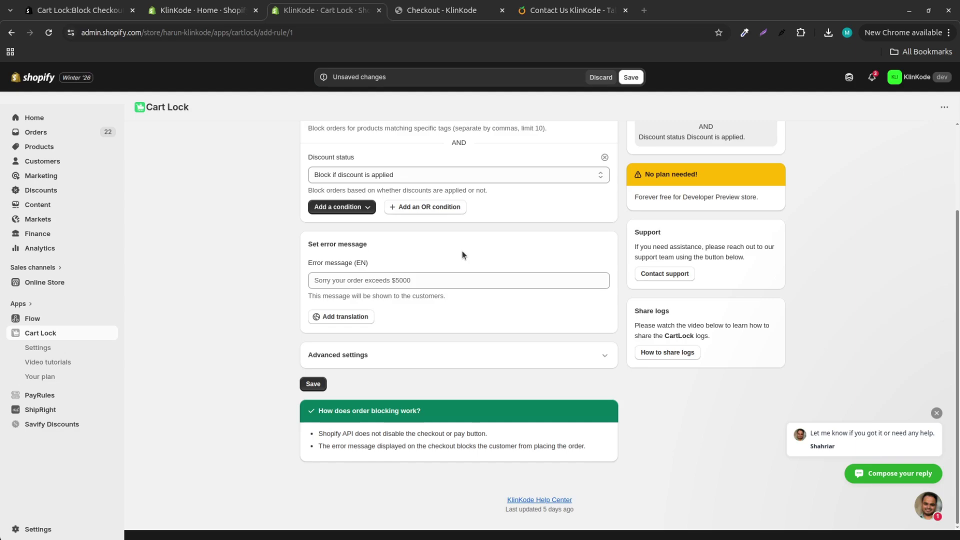
{"action": "type", "text": "You can’t buy this product. Please contact support for help."}
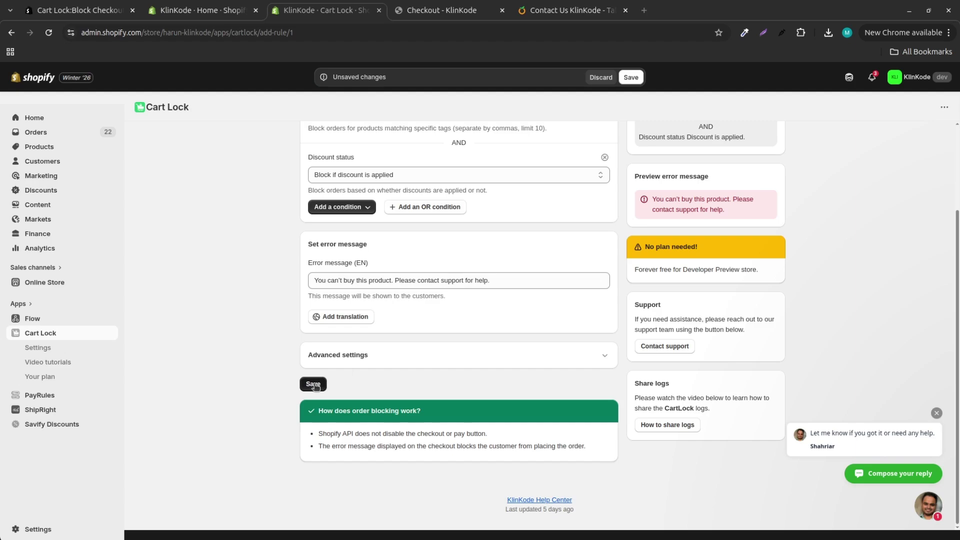
{"action": "left_click", "coordinate": [313, 384]}
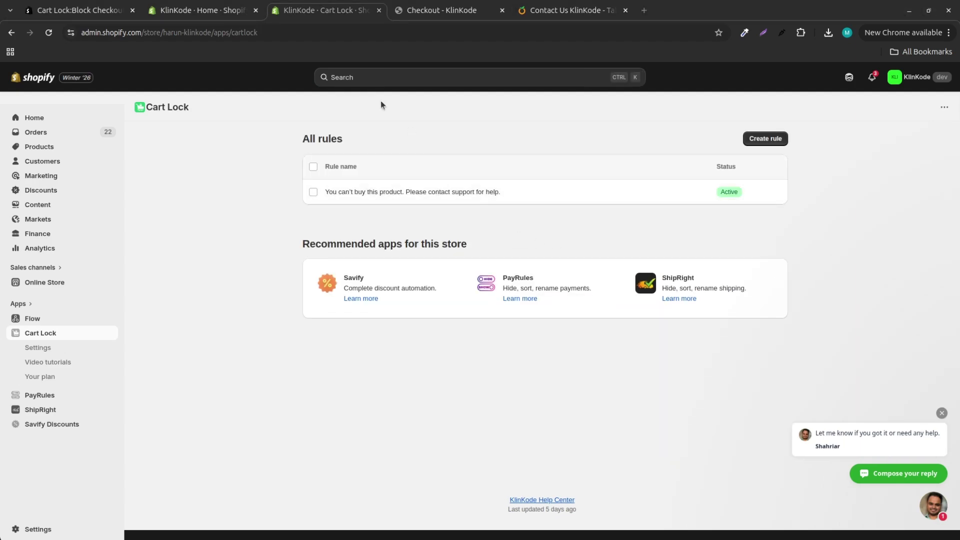
Step: In the store checkout, apply the discount code, bringing the snowboard to $392.98
{"action": "left_click", "coordinate": [425, 11]}
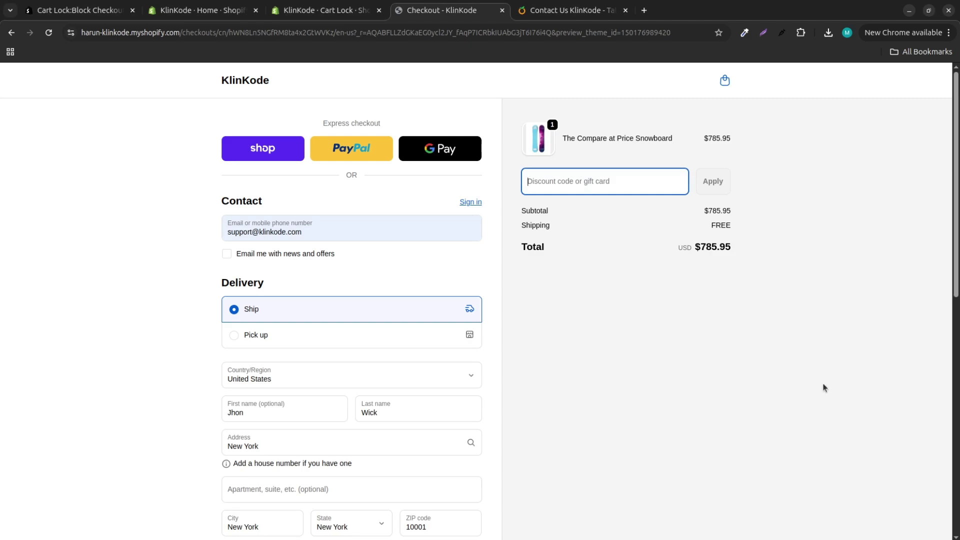
{"action": "type", "text": "44D8EOA6"}
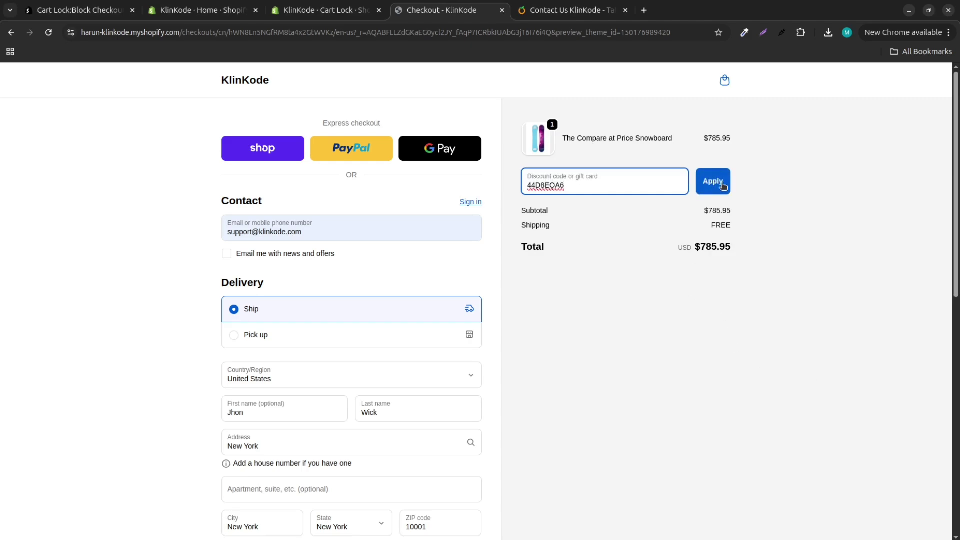
{"action": "left_click", "coordinate": [715, 182]}
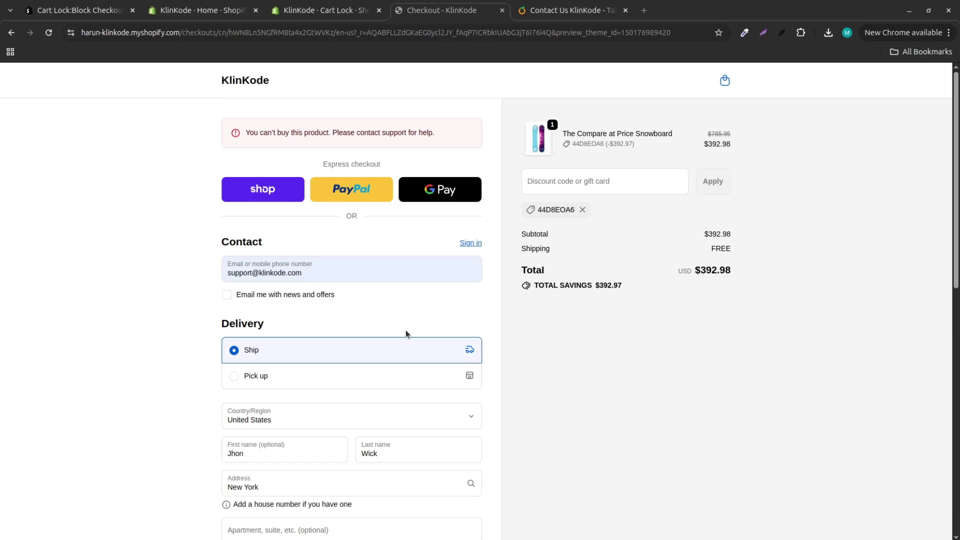
Step: Try twice to complete the order, triggering the 'You can't buy this product' error
{"action": "scroll", "coordinate": [306, 527], "scroll_direction": "down", "scroll_amount": 10}
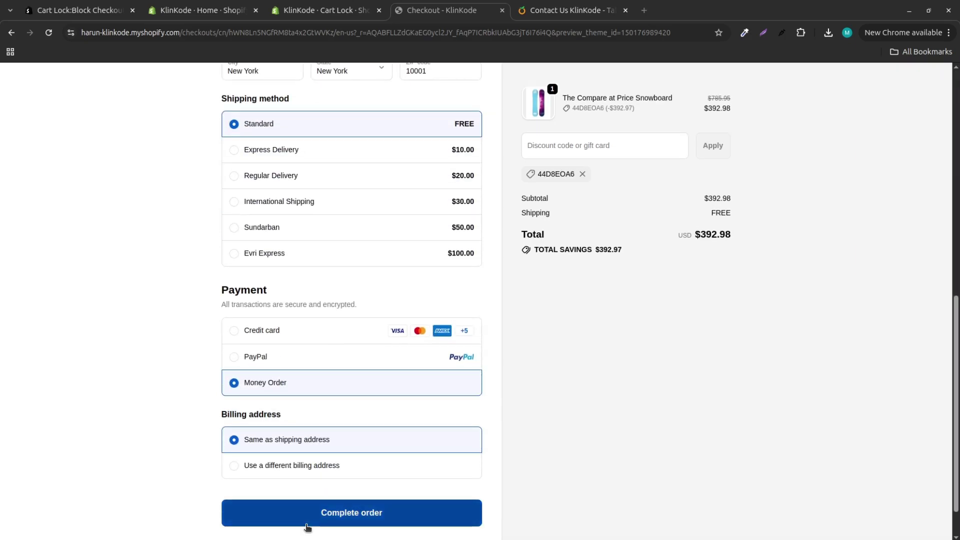
{"action": "left_click", "coordinate": [369, 520]}
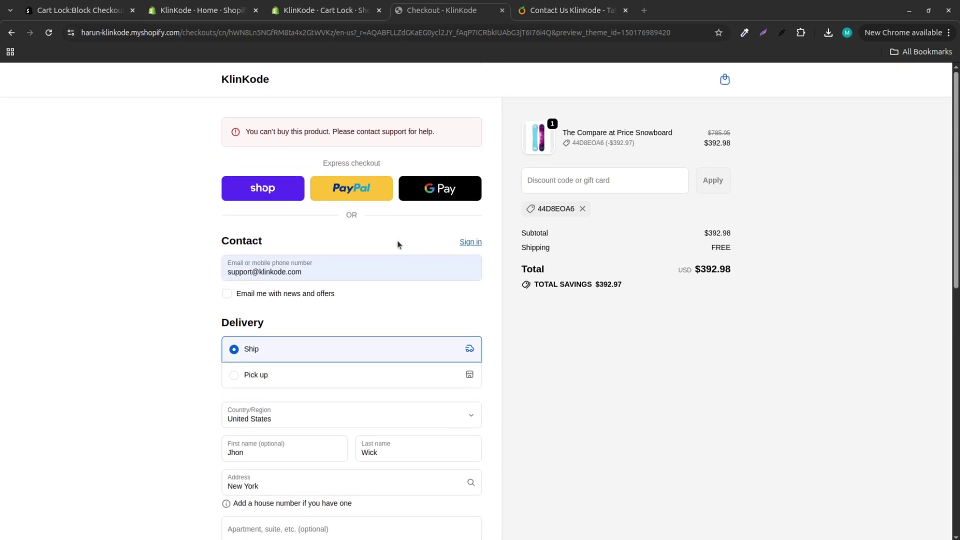
{"action": "scroll", "coordinate": [397, 241], "scroll_direction": "down", "scroll_amount": 3}
{"action": "scroll", "coordinate": [397, 244], "scroll_direction": "up", "scroll_amount": 3}
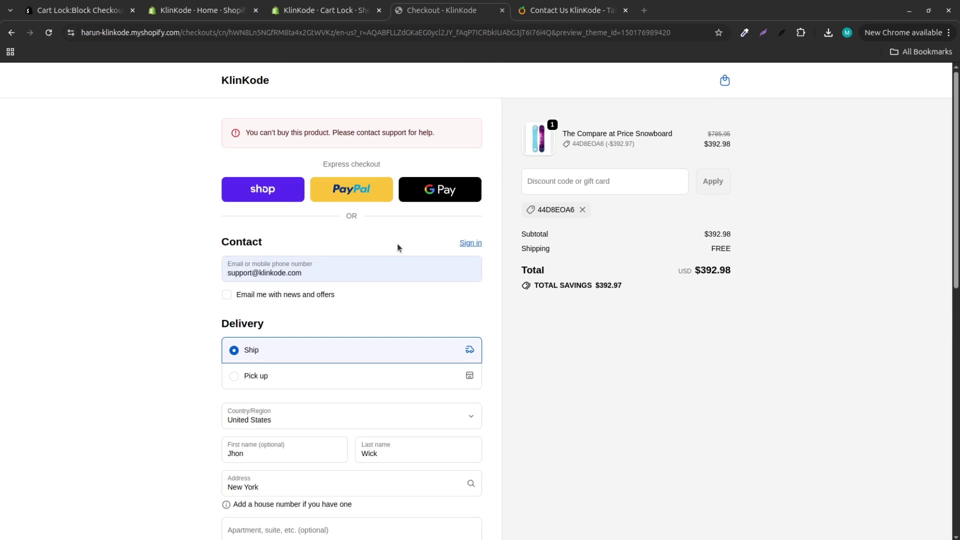
{"action": "scroll", "coordinate": [397, 243], "scroll_direction": "down", "scroll_amount": 10}
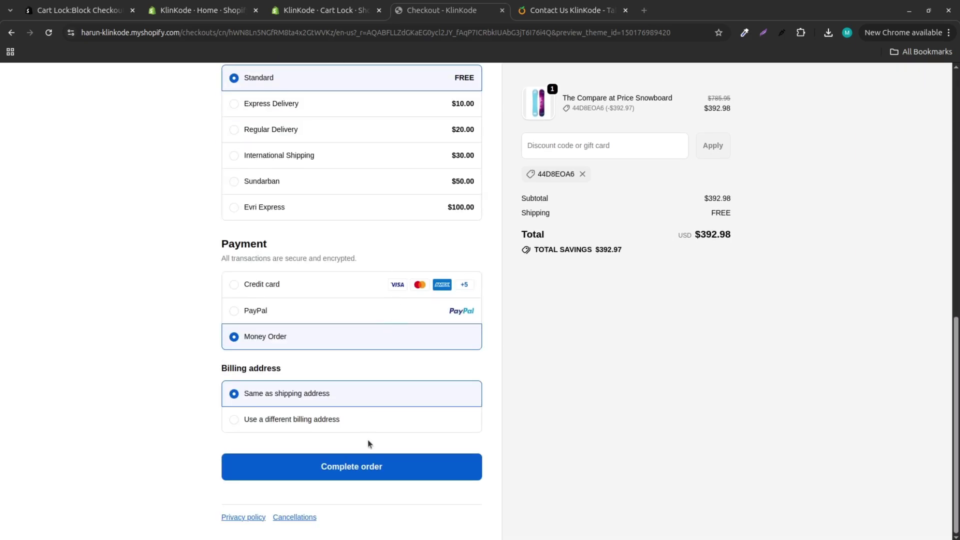
{"action": "left_click", "coordinate": [362, 468]}
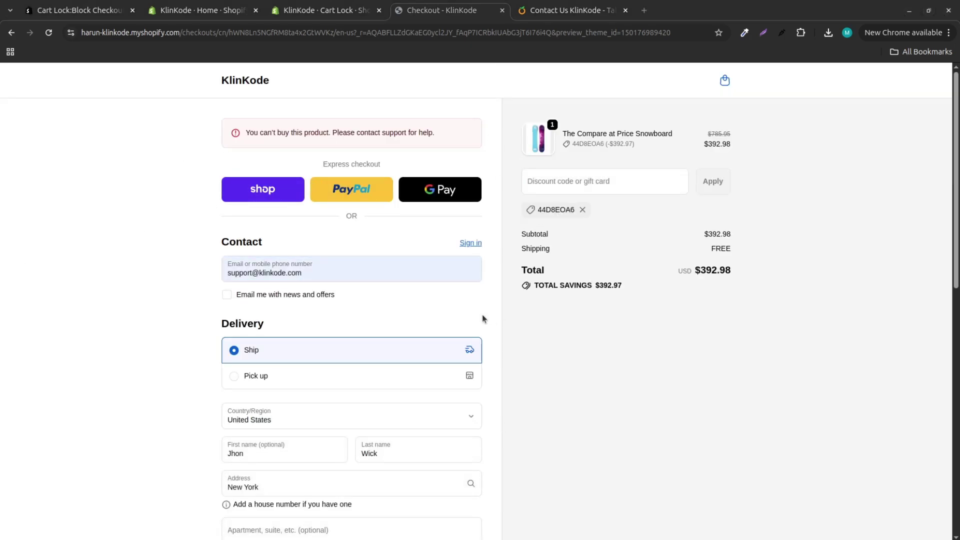
Step: Replace the snowboard in the cart with the Snow Bear and go to checkout
{"action": "left_click", "coordinate": [725, 83]}
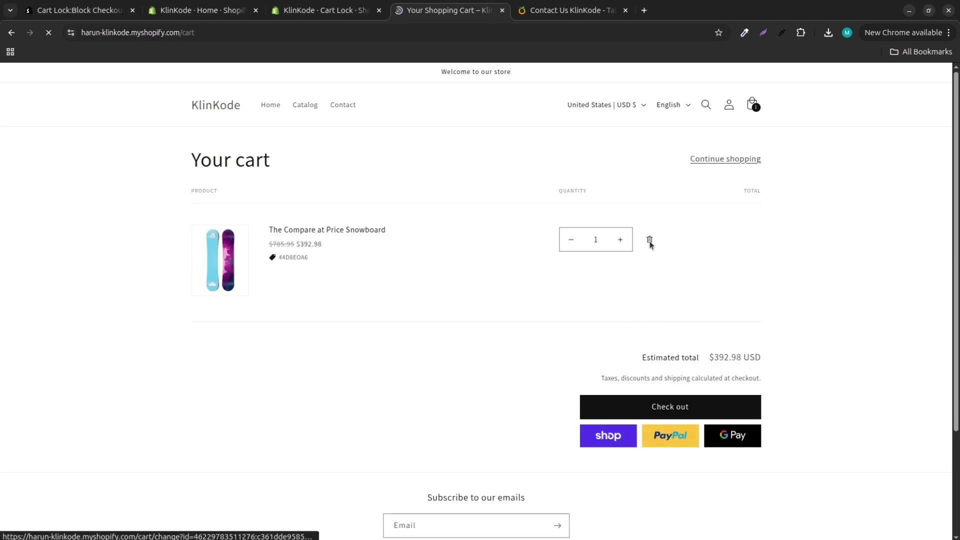
{"action": "left_click", "coordinate": [649, 241]}
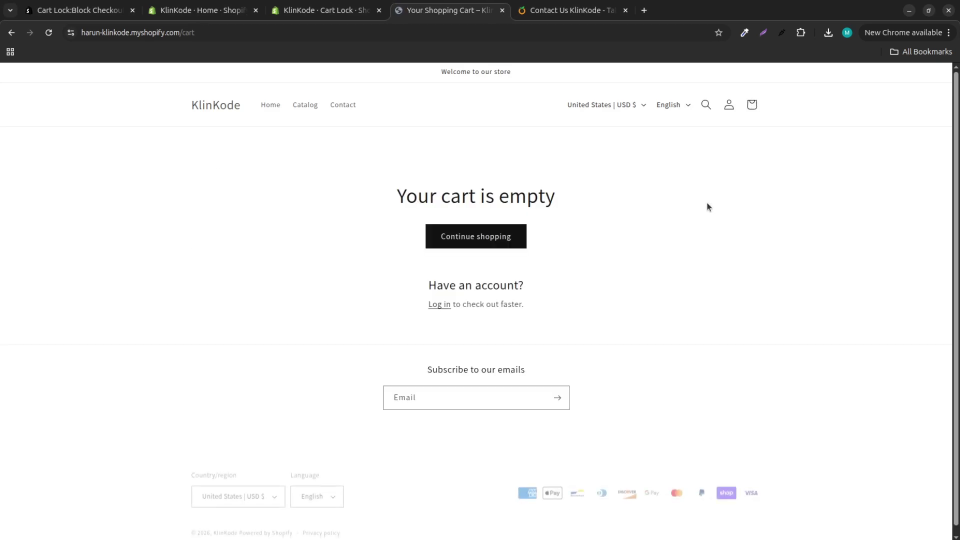
{"action": "left_click", "coordinate": [458, 247]}
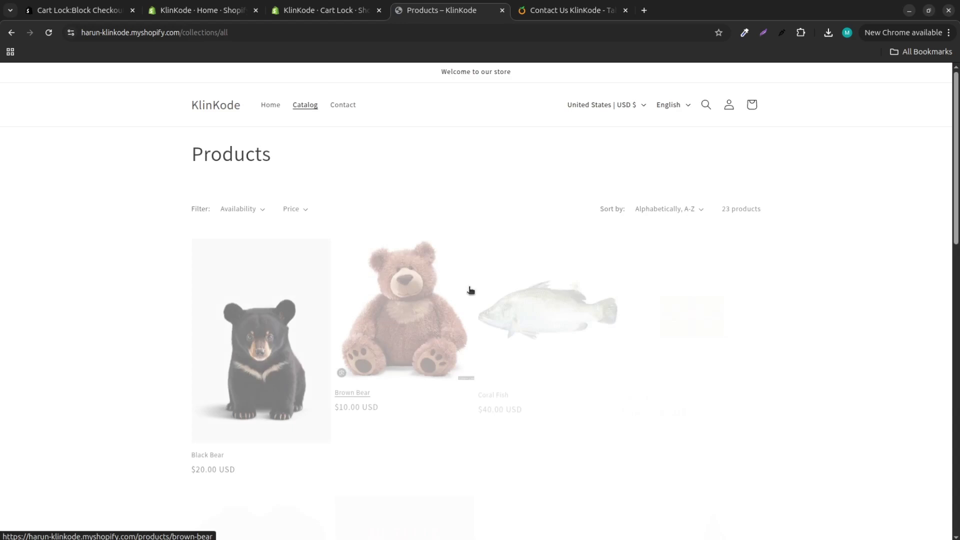
{"action": "scroll", "coordinate": [520, 372], "scroll_direction": "down", "scroll_amount": 7}
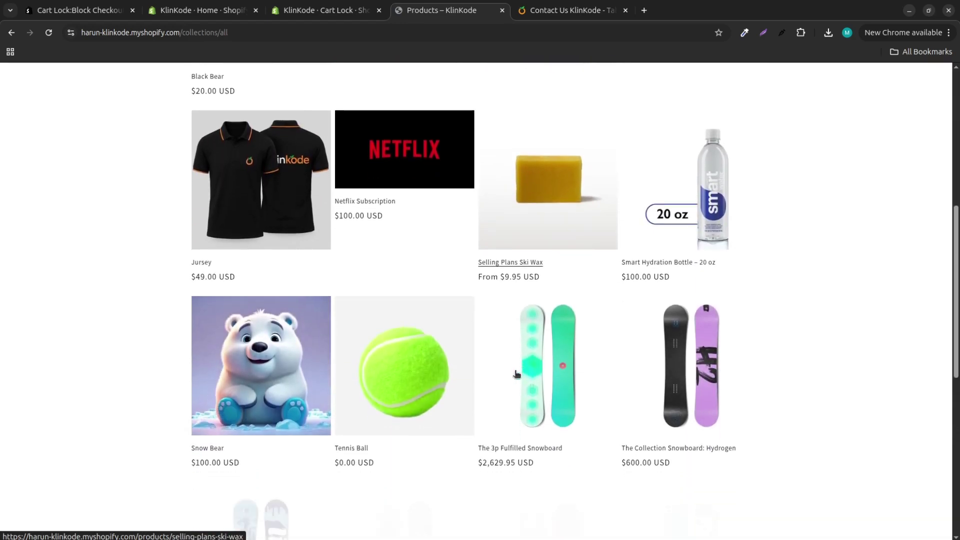
{"action": "left_click", "coordinate": [240, 455]}
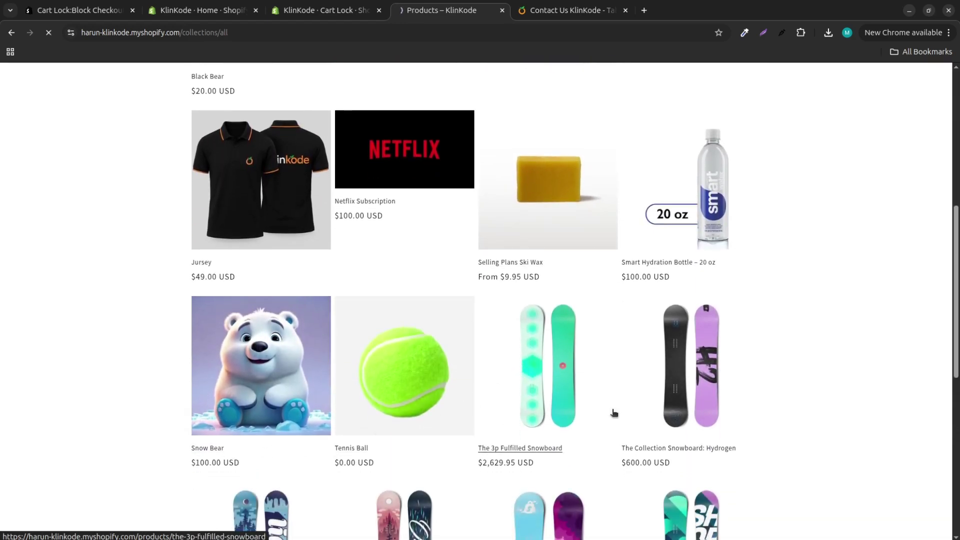
{"action": "left_click", "coordinate": [668, 285]}
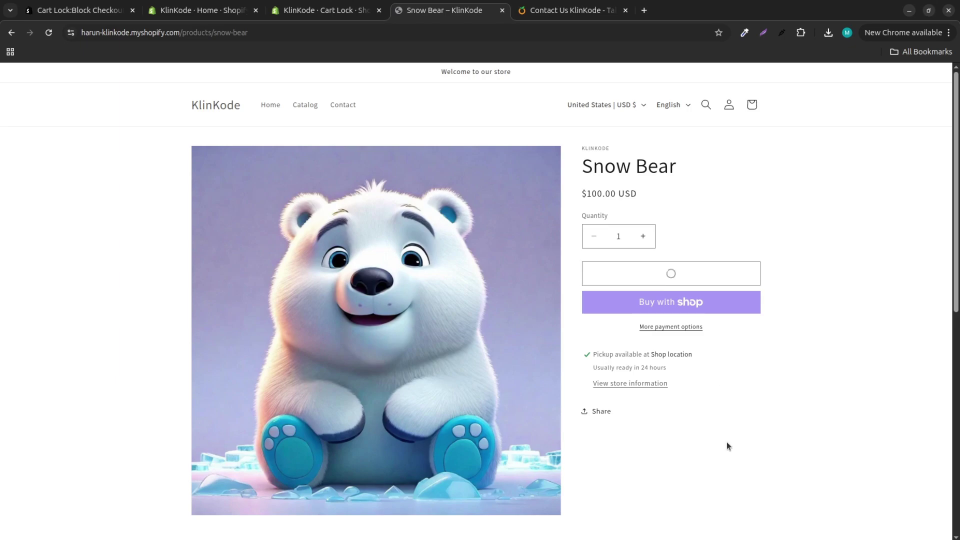
{"action": "left_click", "coordinate": [680, 266]}
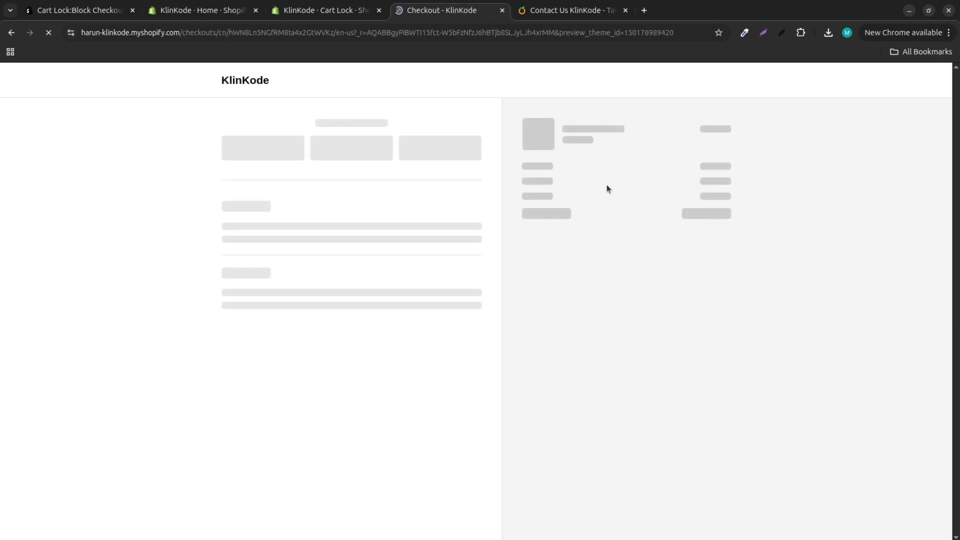
Step: Apply the discount code, cutting the total from $100.00 to $50.00, and complete the order
{"action": "left_click", "coordinate": [578, 189]}
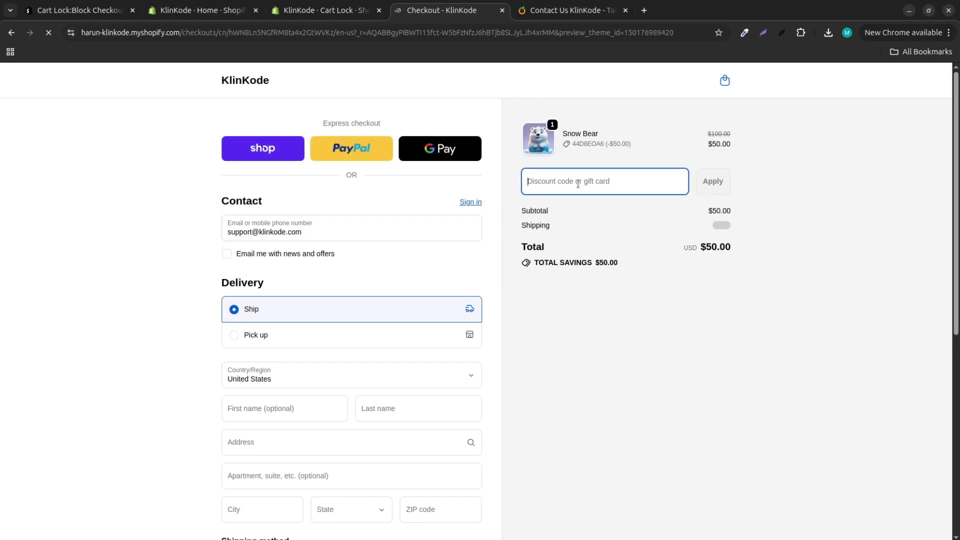
{"action": "type", "text": "44D8EOA6"}
{"action": "left_click", "coordinate": [712, 181]}
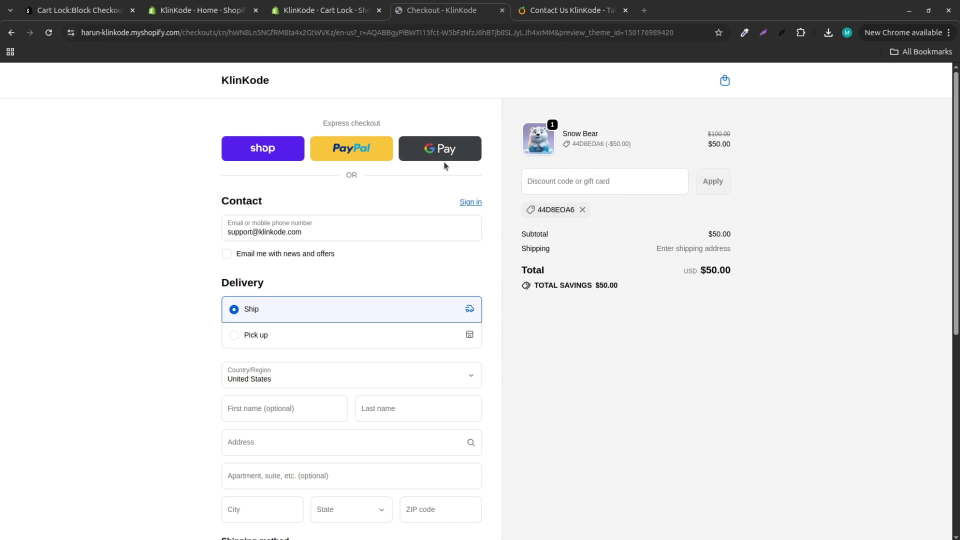
{"action": "scroll", "coordinate": [454, 309], "scroll_direction": "down", "scroll_amount": 7}
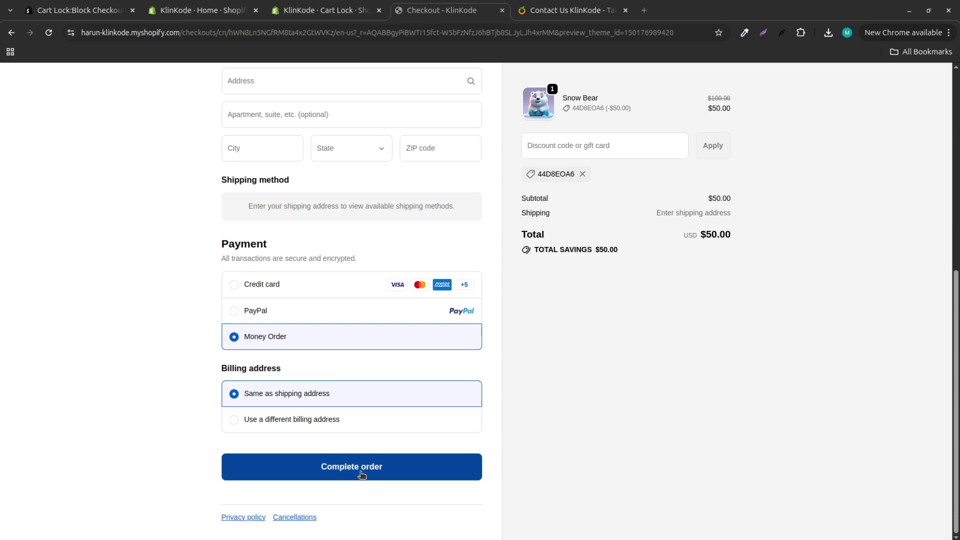
{"action": "left_click", "coordinate": [361, 473]}
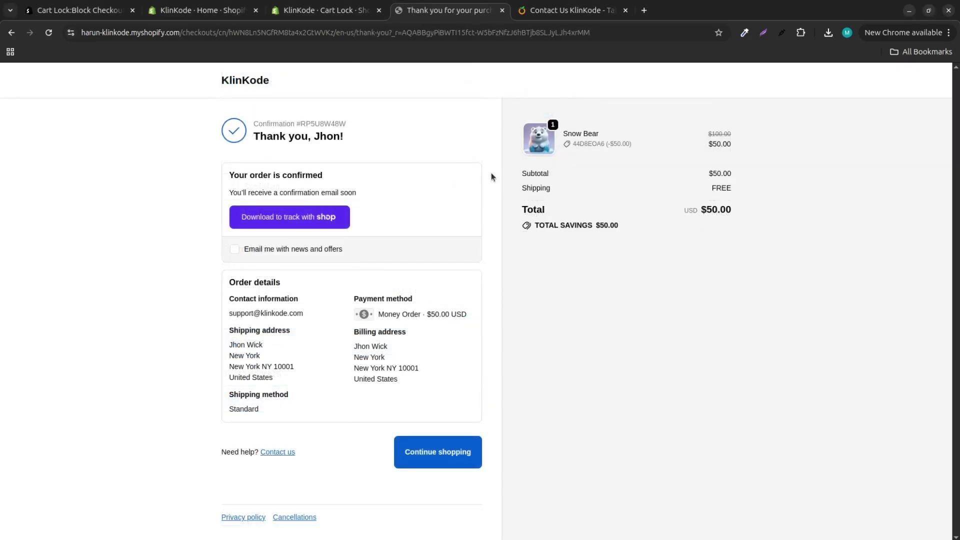
Step: Confirm the rule is Active in Cart Lock, open its support chat, then view KlinKode Contact Us
{"action": "left_click", "coordinate": [213, 14]}
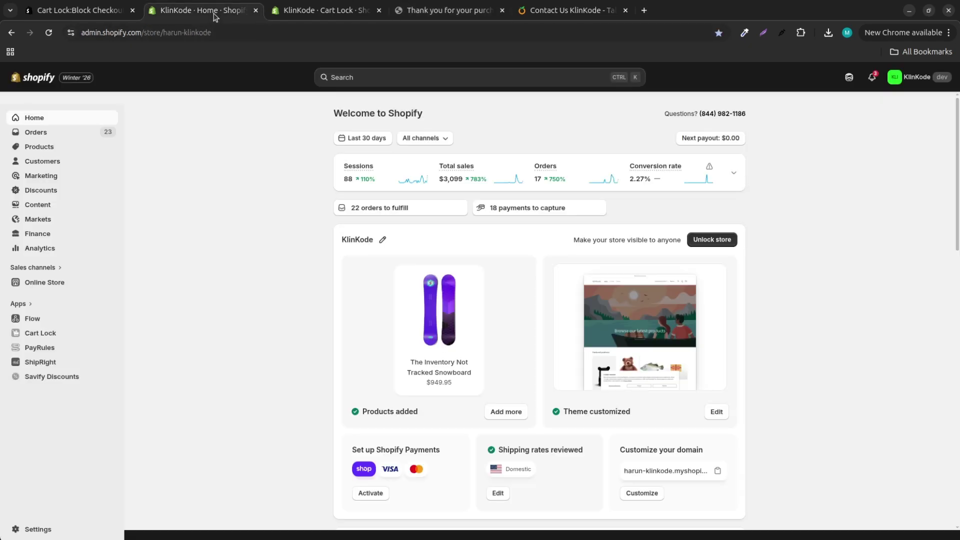
{"action": "left_click", "coordinate": [325, 11]}
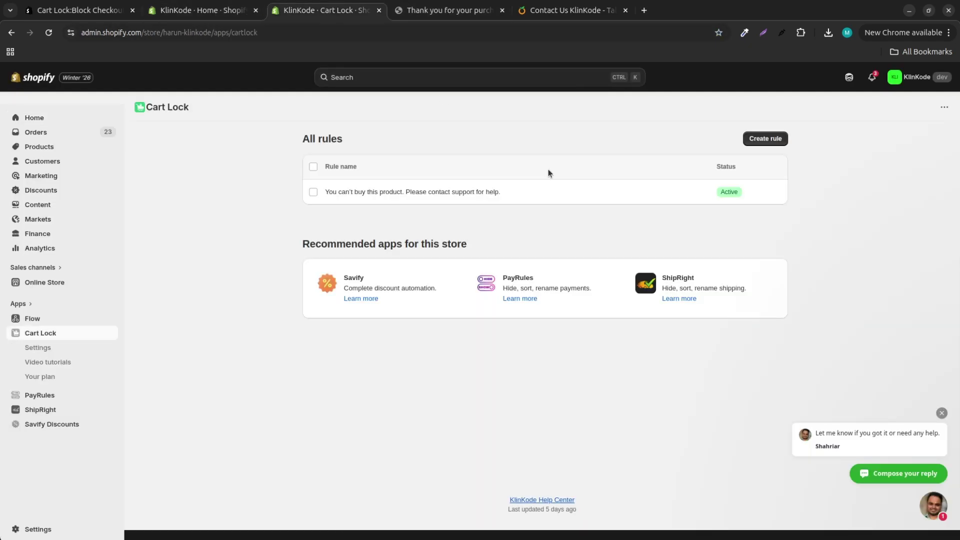
{"action": "left_click", "coordinate": [942, 515]}
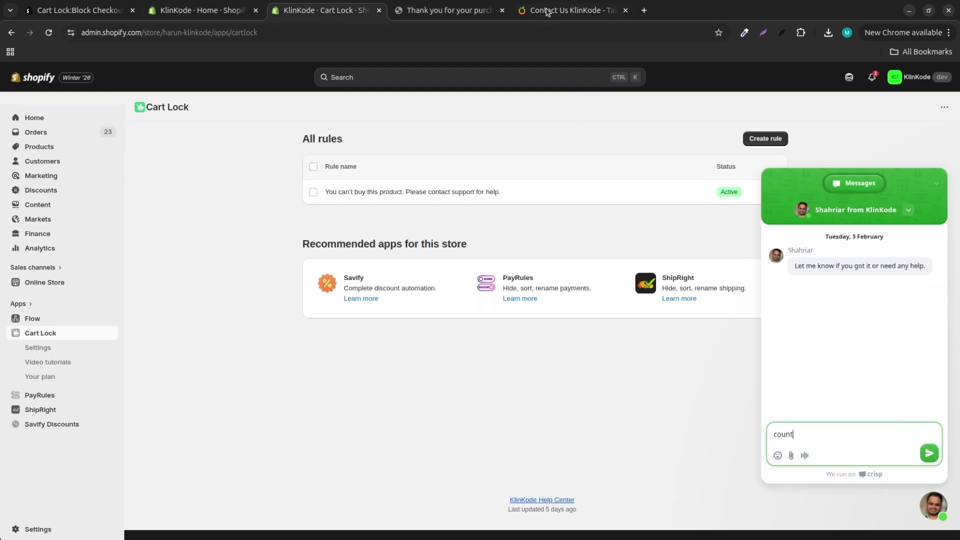
{"action": "left_click", "coordinate": [547, 11]}
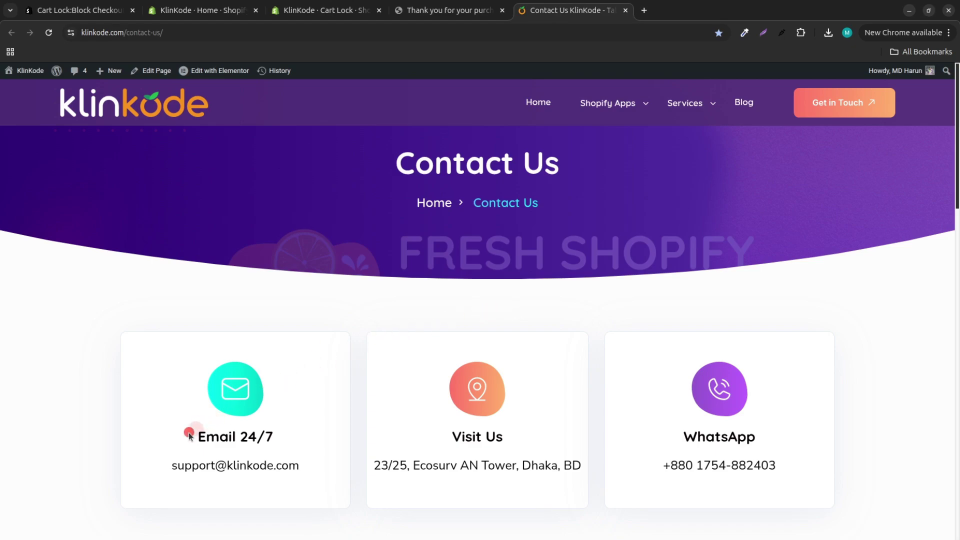